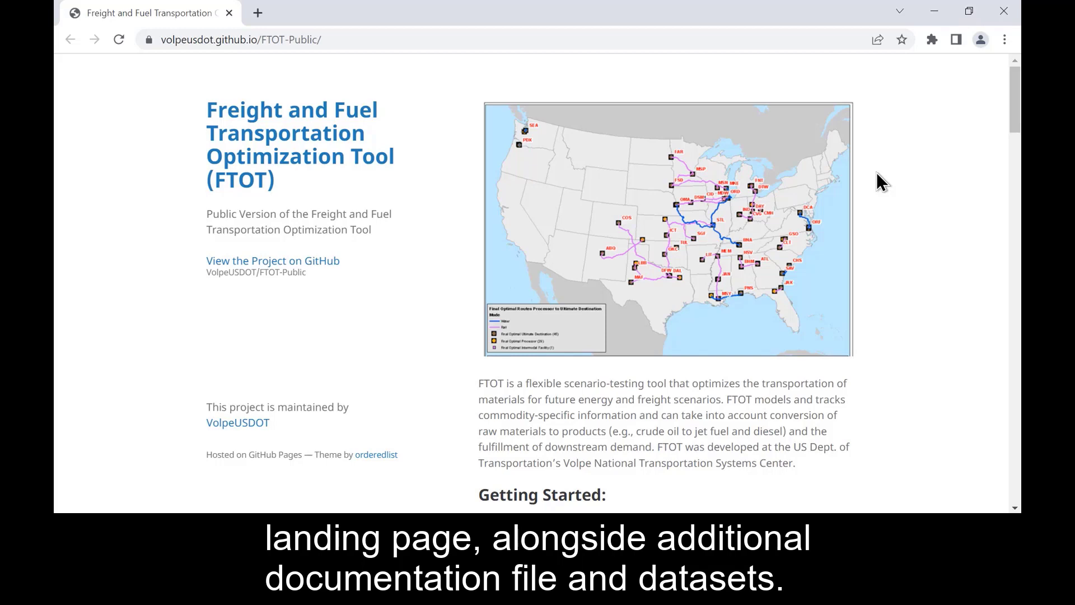
Step: Review the Getting Started note on the FTOT landing page, highlighting the Esri ArcGIS Pro Desktop and Tableau Reader requirements
scroll(876, 174, down, 4)
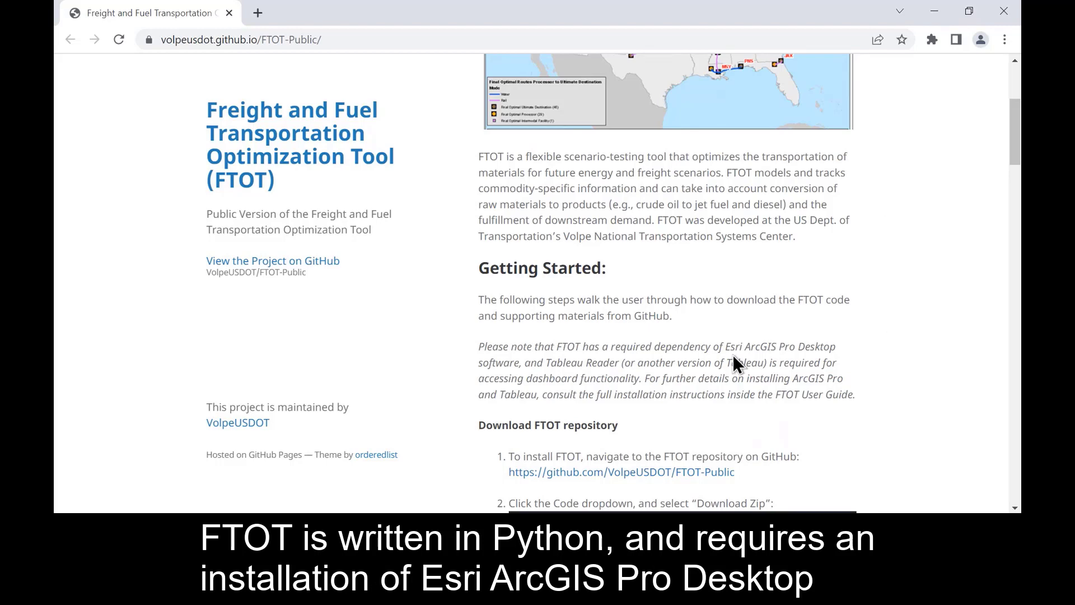
drag(725, 347, 819, 347)
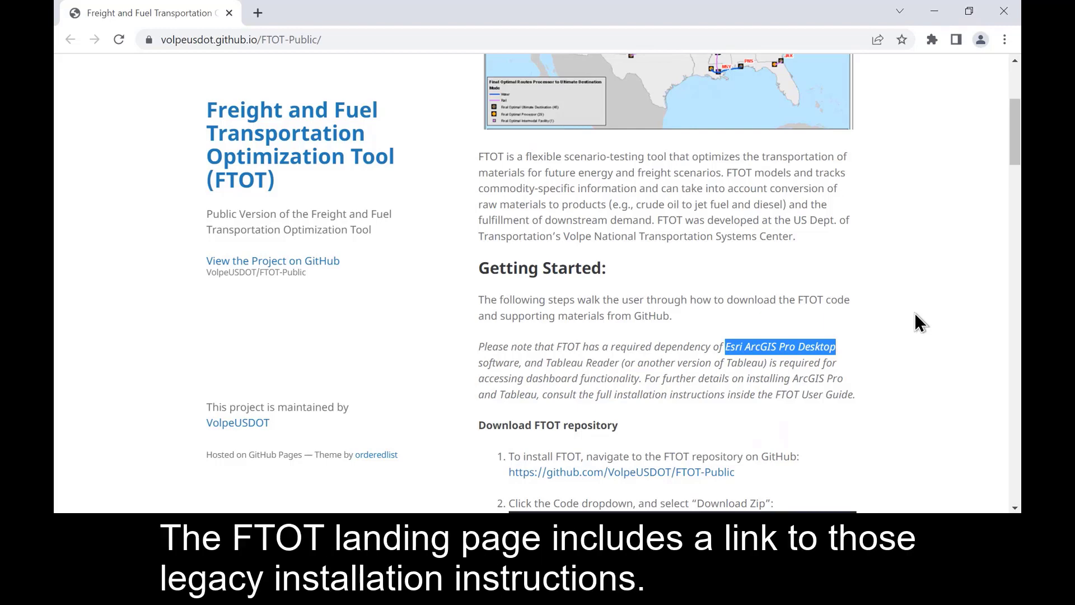
click(903, 390)
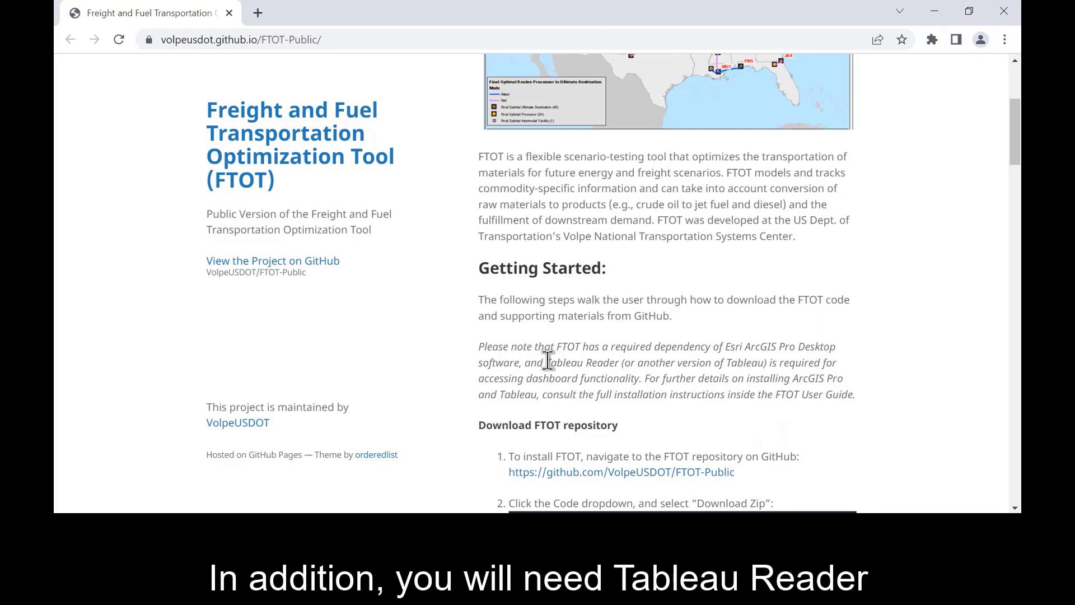
drag(545, 362, 622, 362)
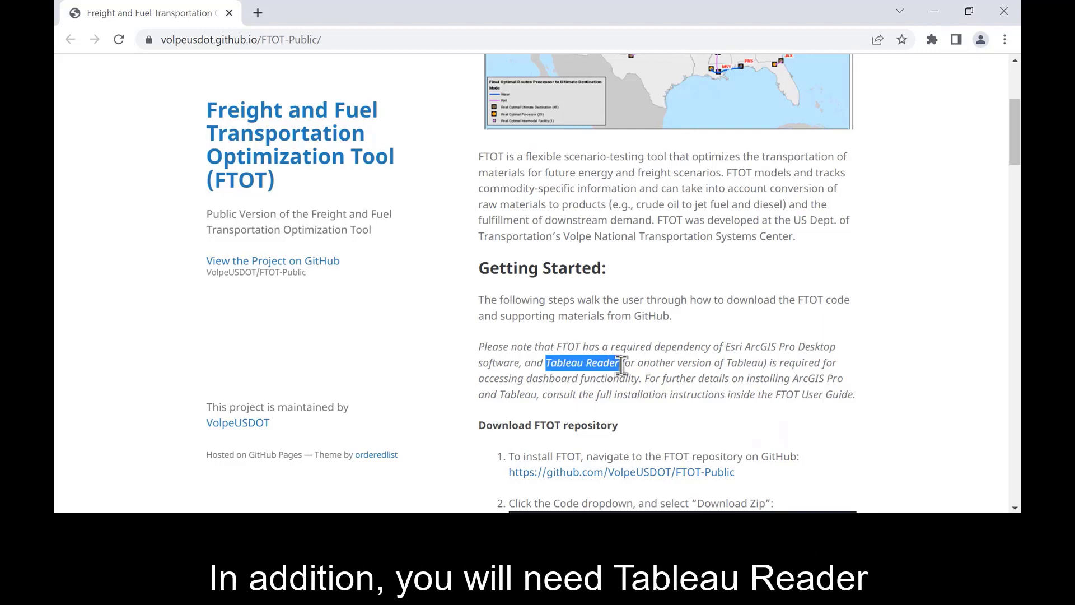
click(873, 361)
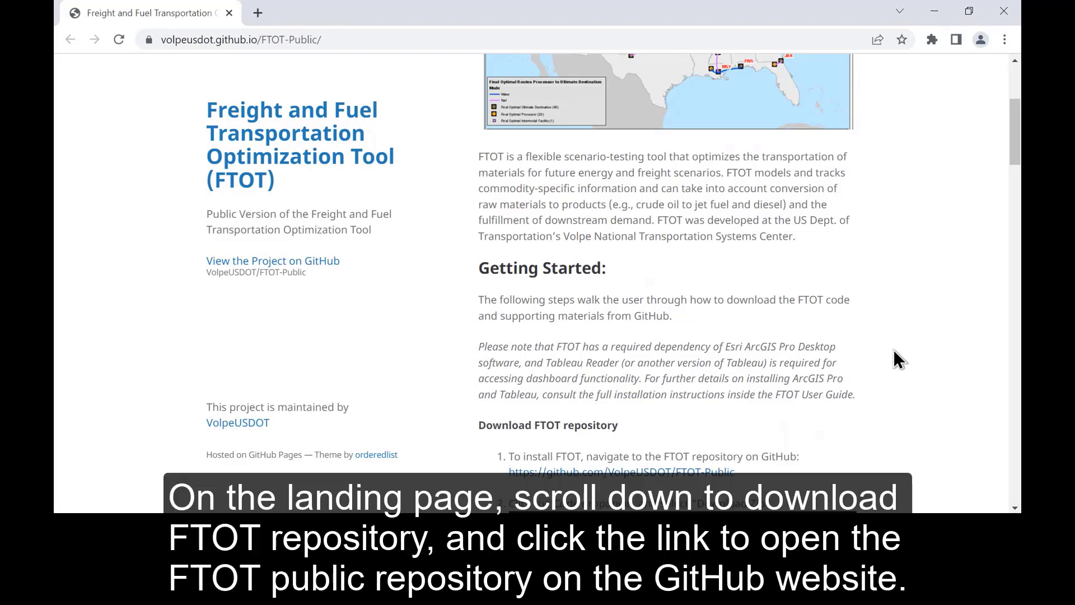
Step: Open the FTOT-Public GitHub repository from the link under Download FTOT repository and switch to its page
scroll(894, 351, down, 1)
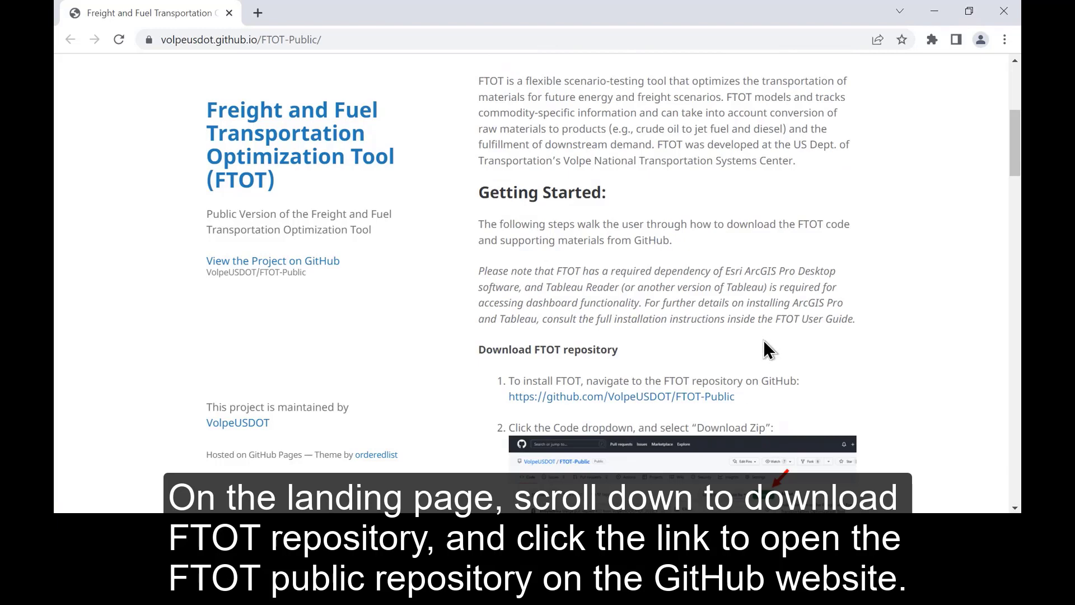
click(679, 395)
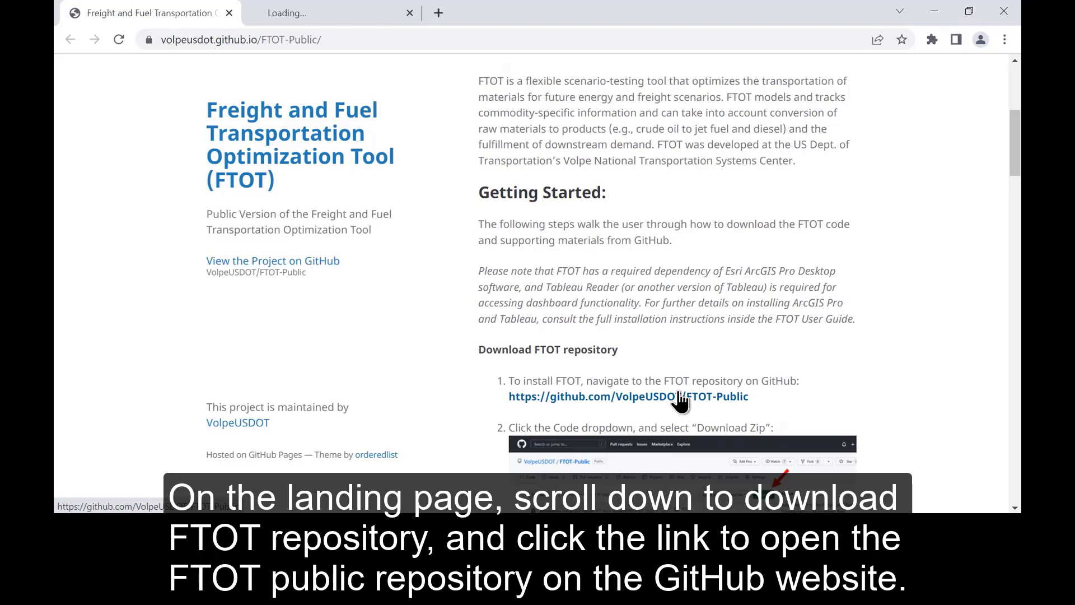
click(347, 18)
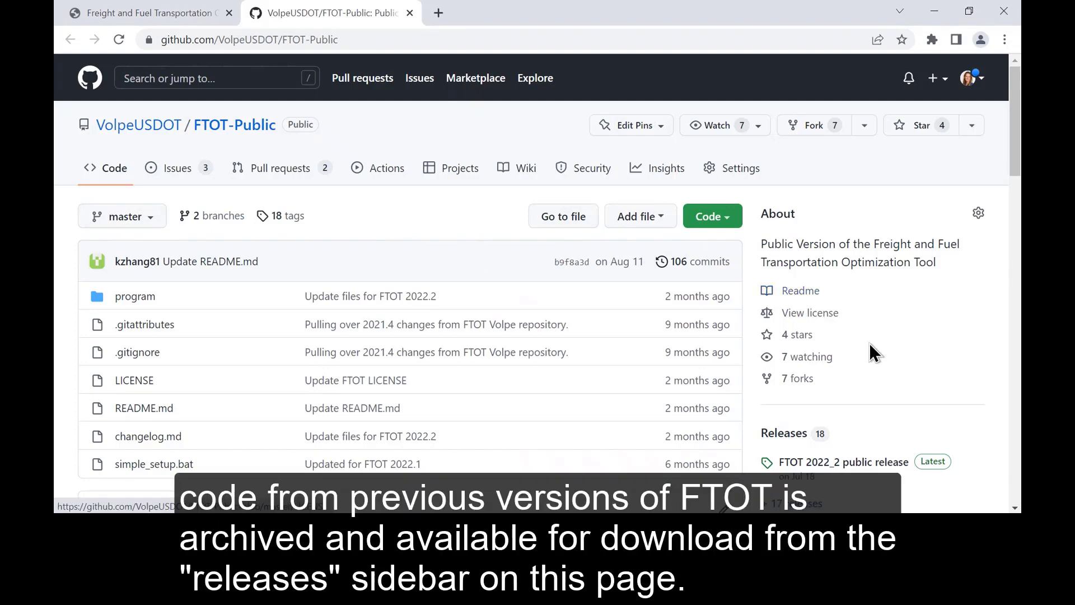
Step: Open the repository's code download options and select the downloaded FTOT-Public-master.zip in the Downloads folder
scroll(894, 358, down, 1)
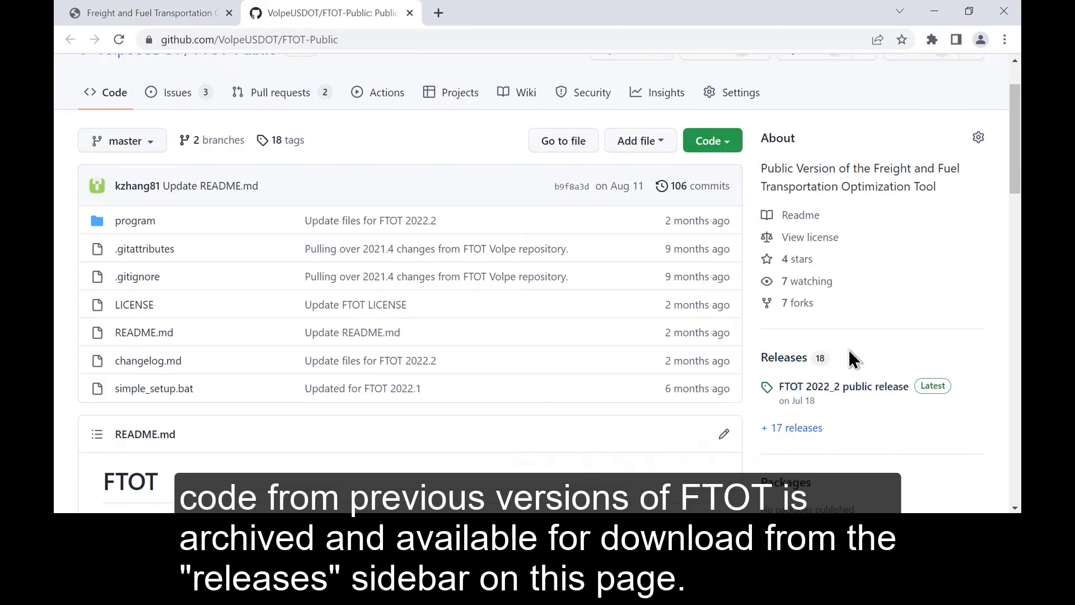
scroll(864, 350, up, 1)
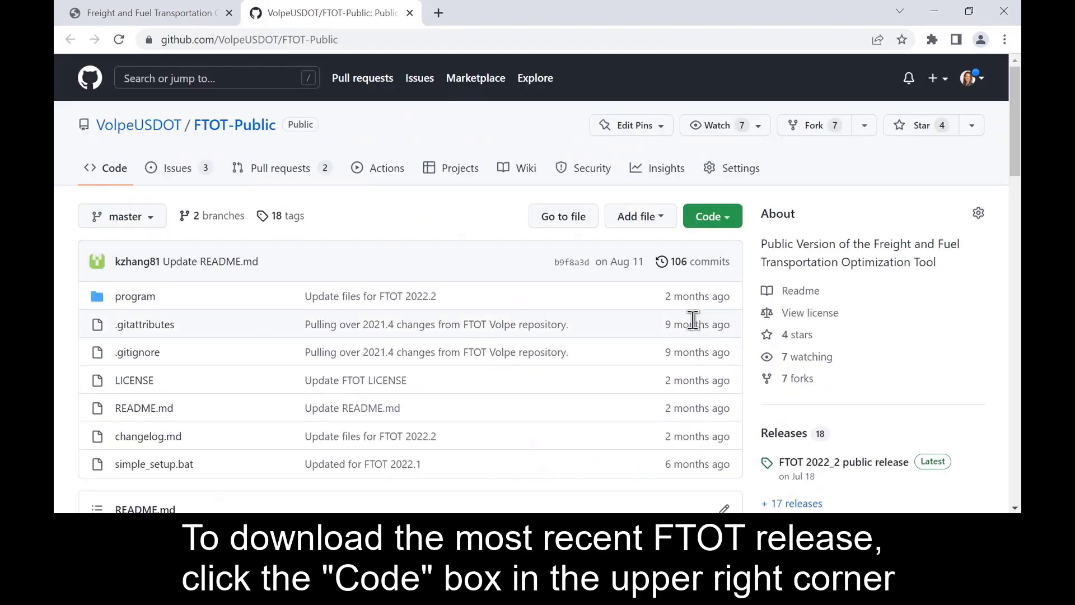
click(727, 218)
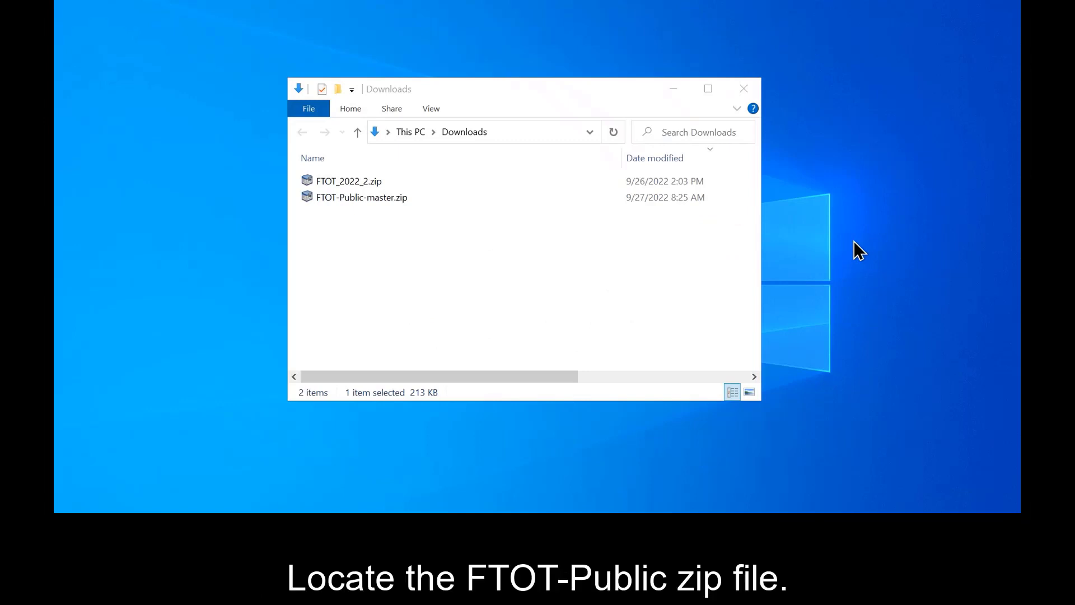
click(407, 199)
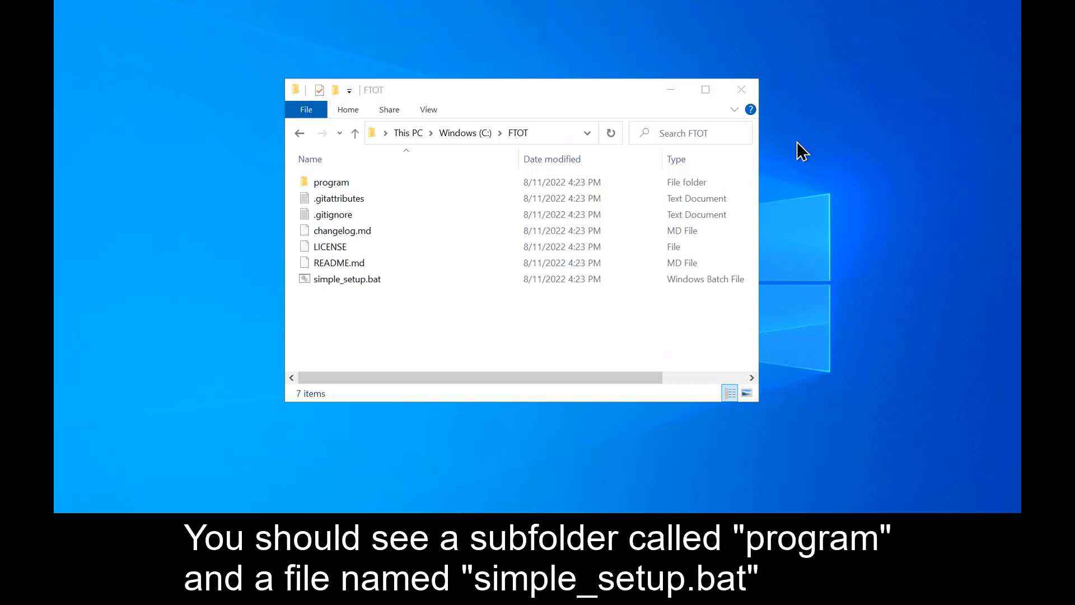
Step: Check the C:\FTOT folder for the program subfolder and the simple_setup.bat file
click(389, 182)
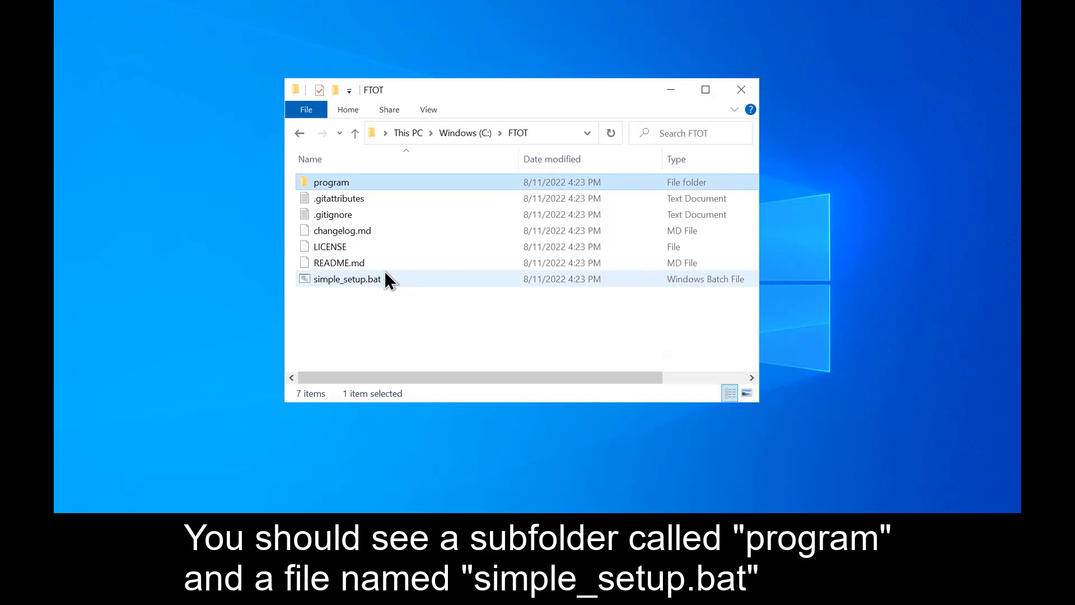
click(379, 281)
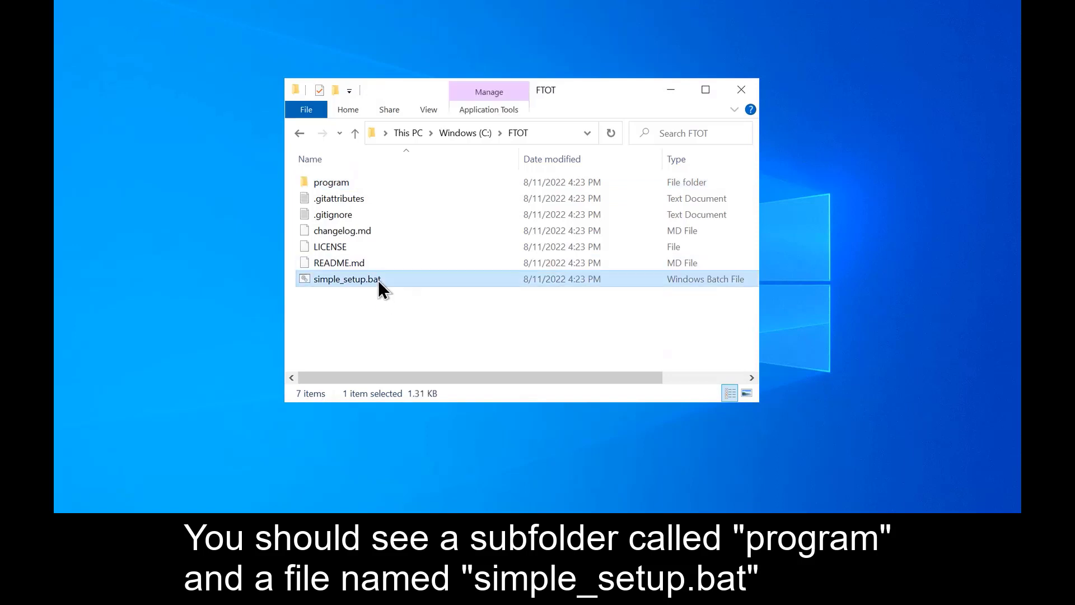
click(423, 344)
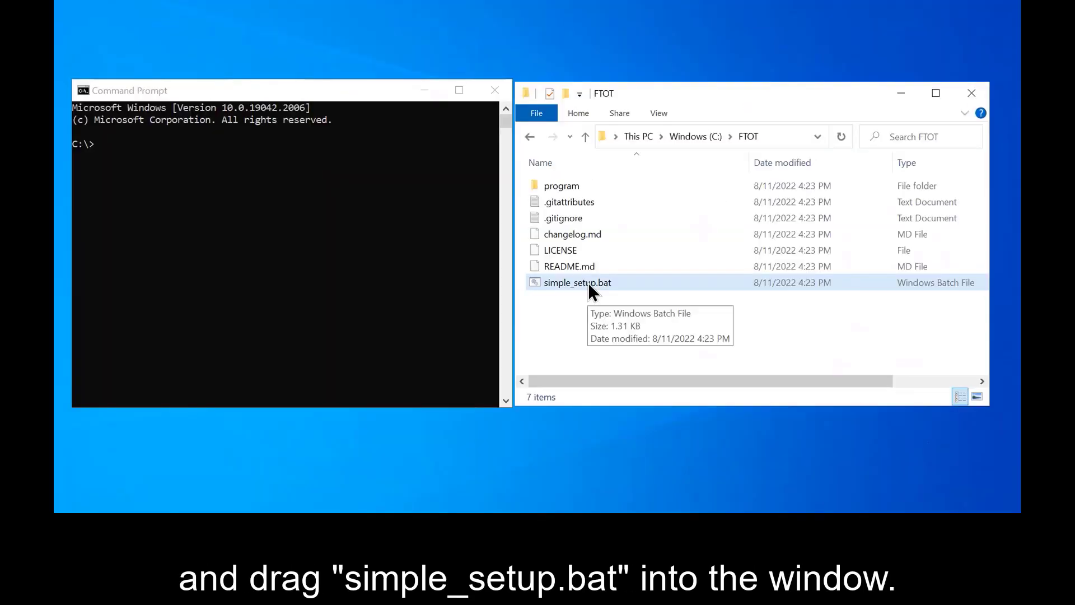
Step: Run C:\FTOT\simple_setup.bat in the Command Prompt and select the python3_env folder in the FTOT directory
click(588, 282)
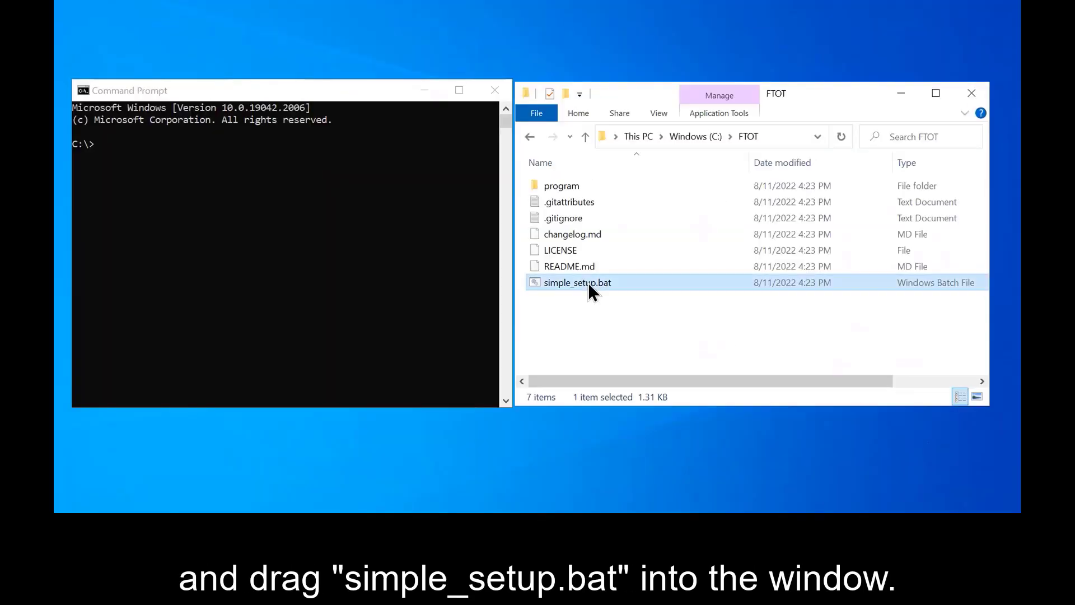
drag(587, 283, 260, 205)
click(259, 205)
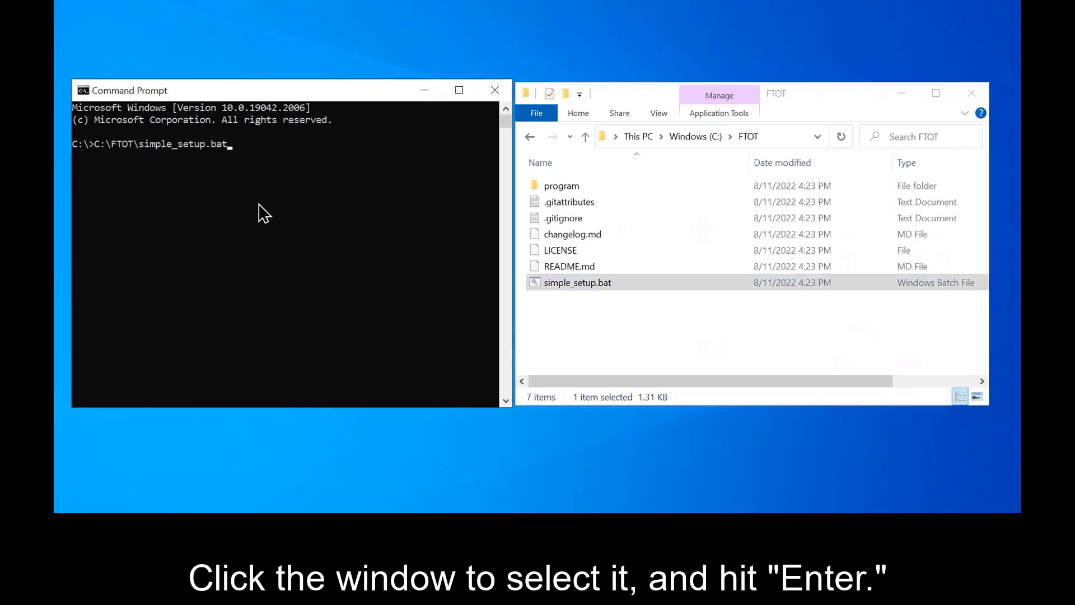
key(Return)
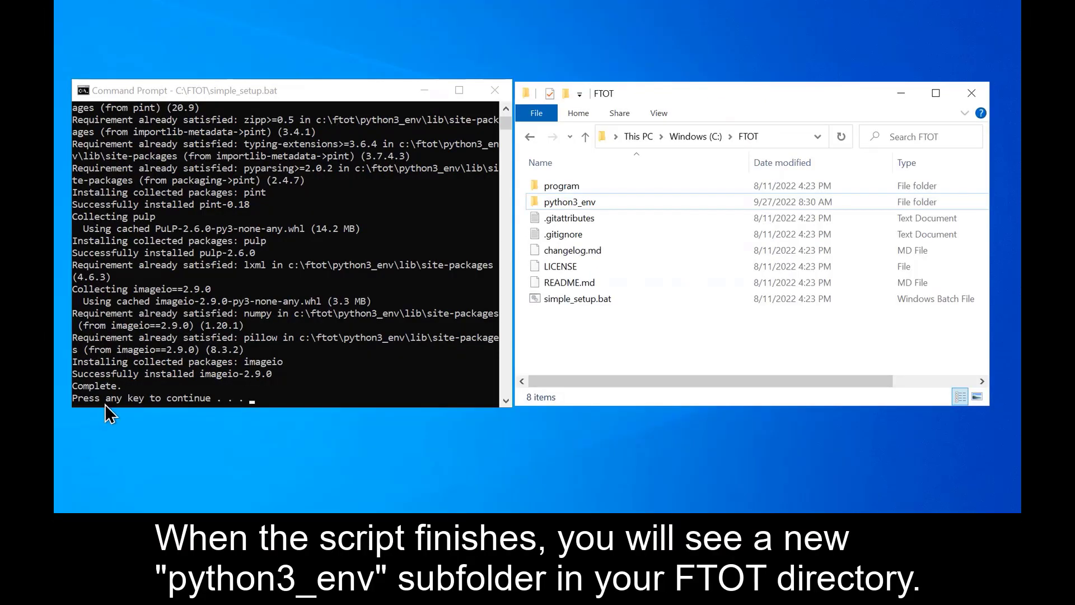
click(606, 203)
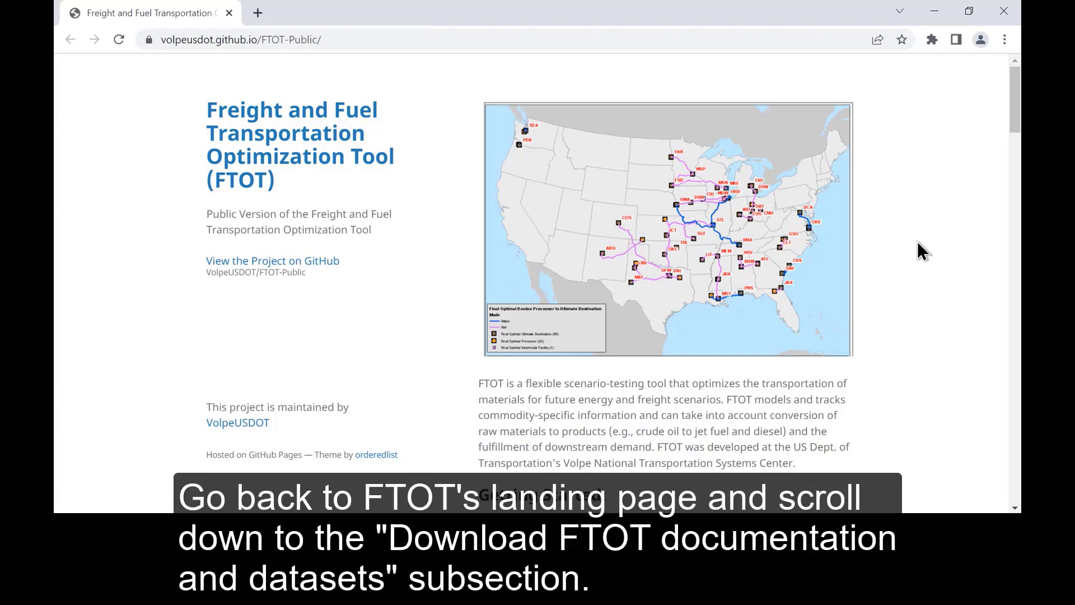
Step: Follow the documentation and datasets download link on the FTOT landing page and select FTOT_2022_2.zip in the Downloads folder
scroll(917, 242, down, 5)
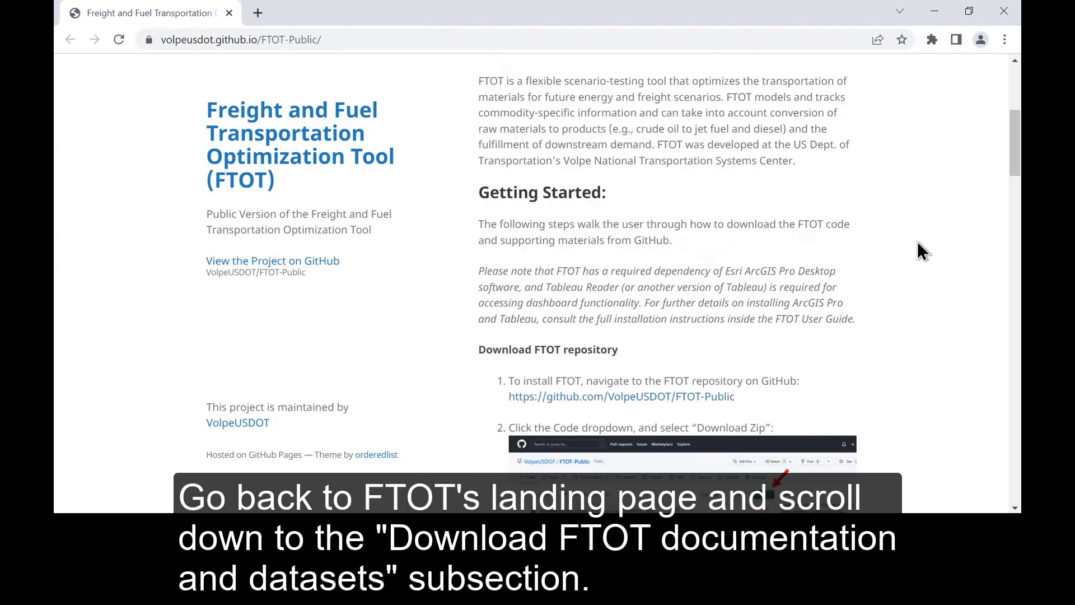
scroll(917, 240, down, 15)
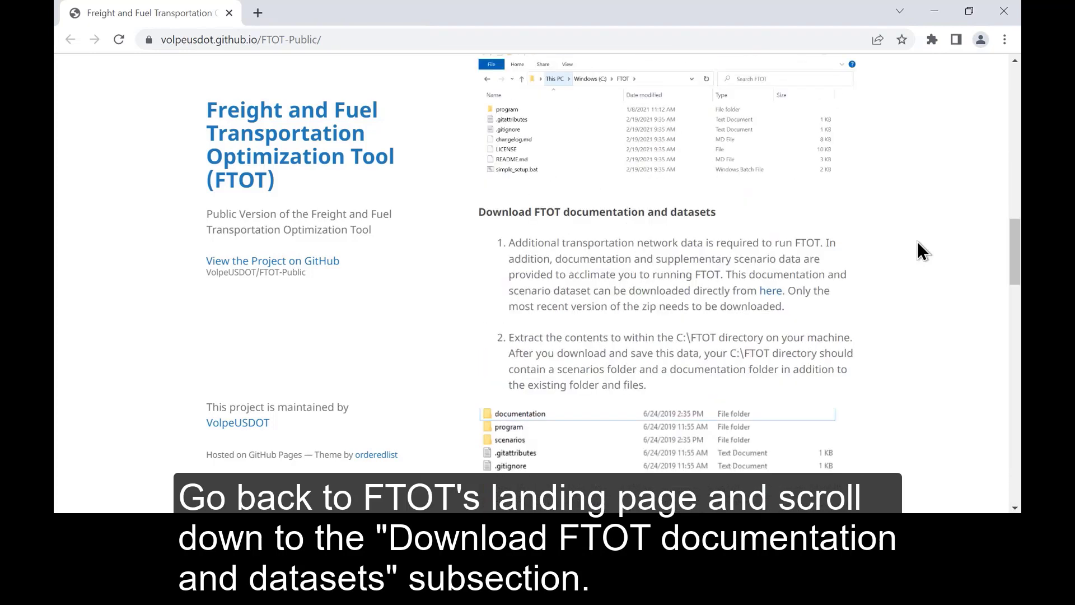
click(766, 293)
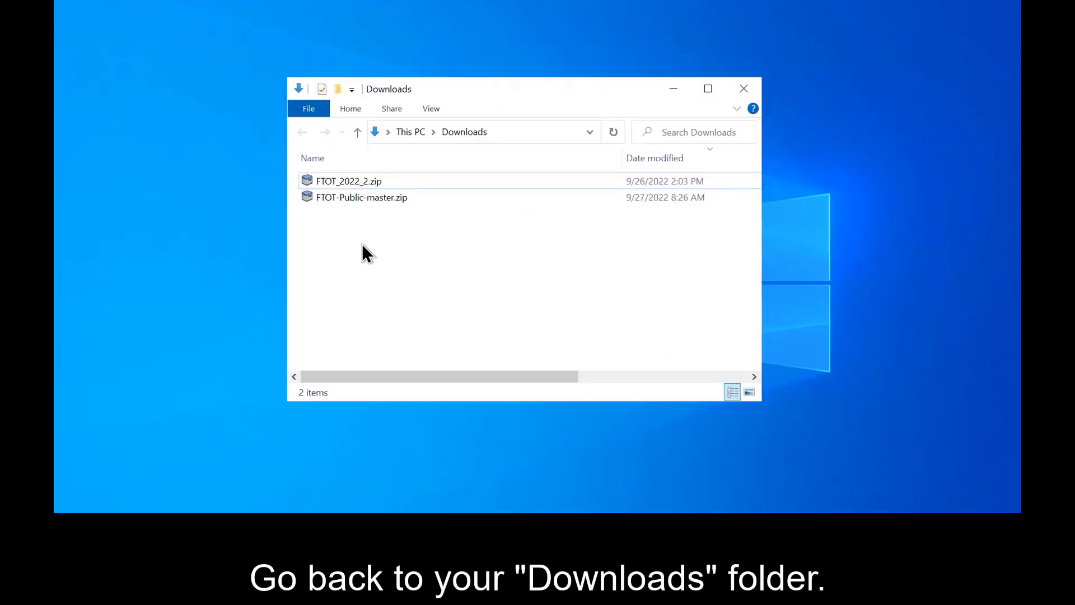
click(381, 181)
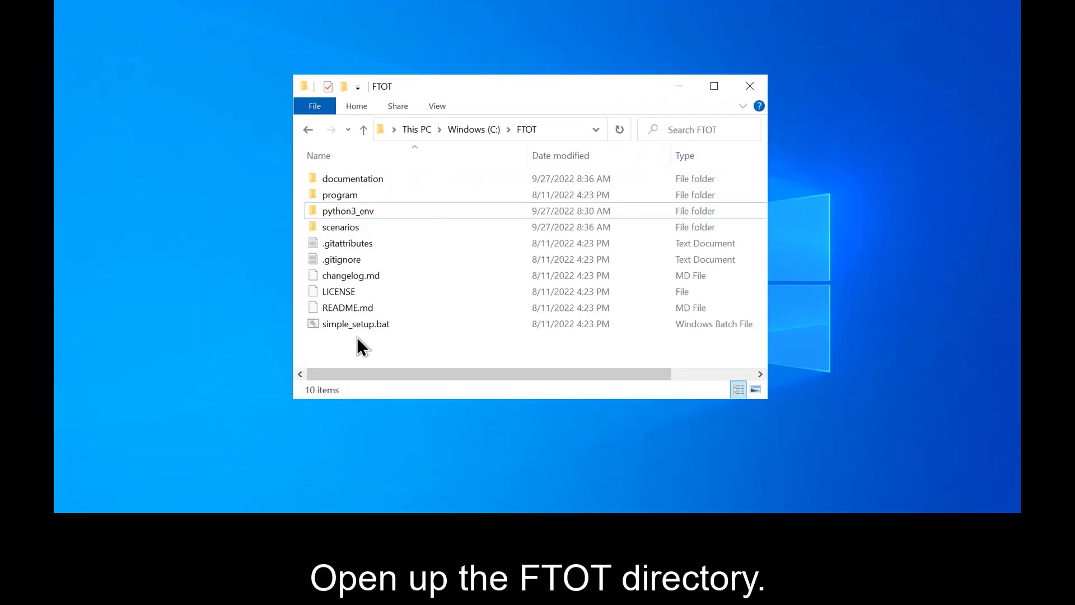
Step: Check the FTOT directory for the scenarios and documentation folders, and open the documentation folder
click(348, 226)
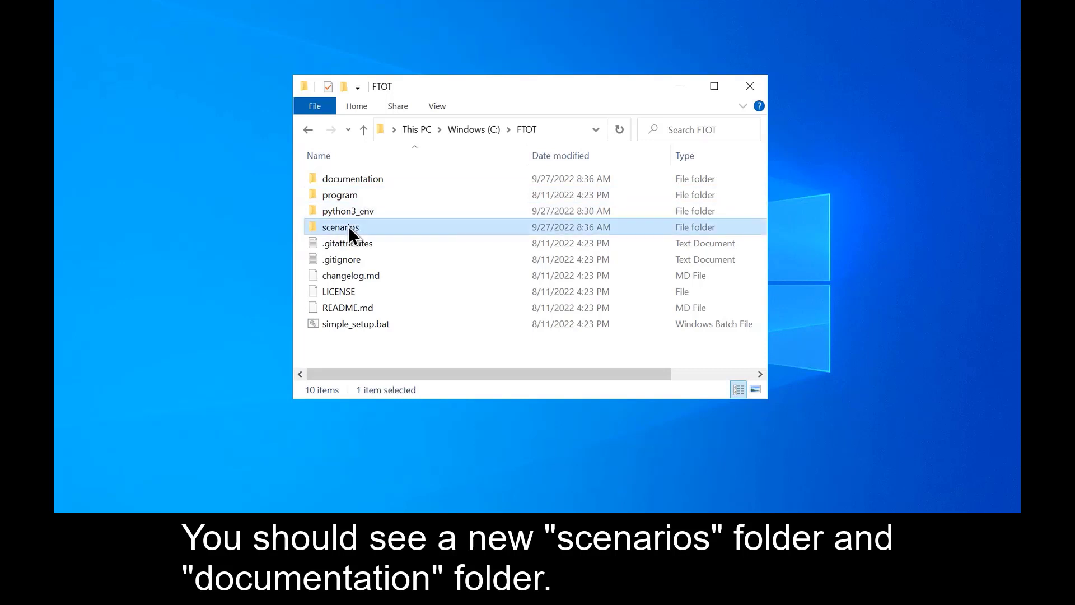
click(360, 179)
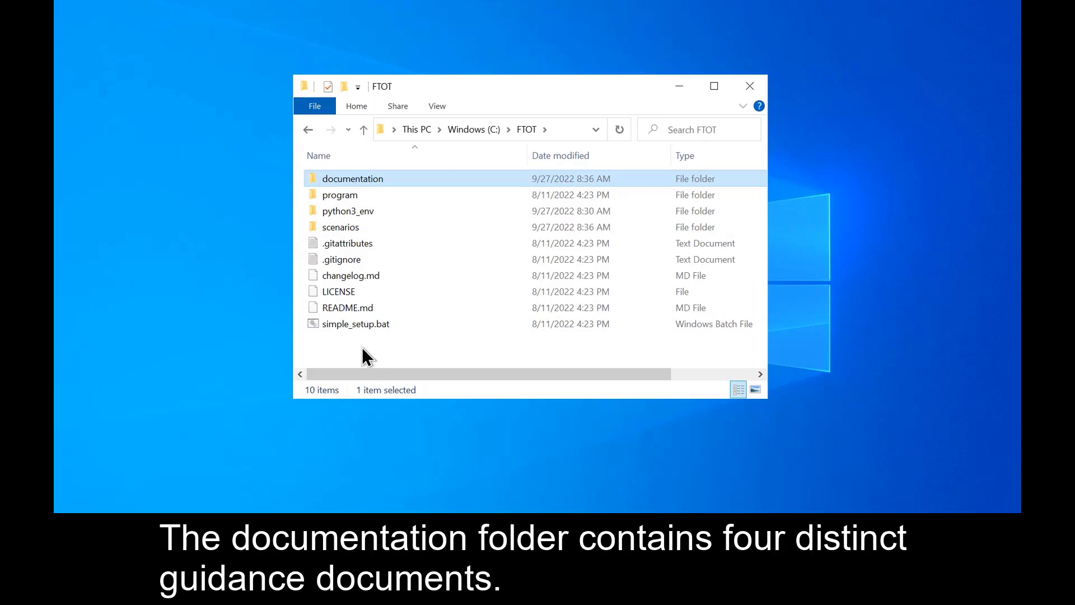
double_click(351, 179)
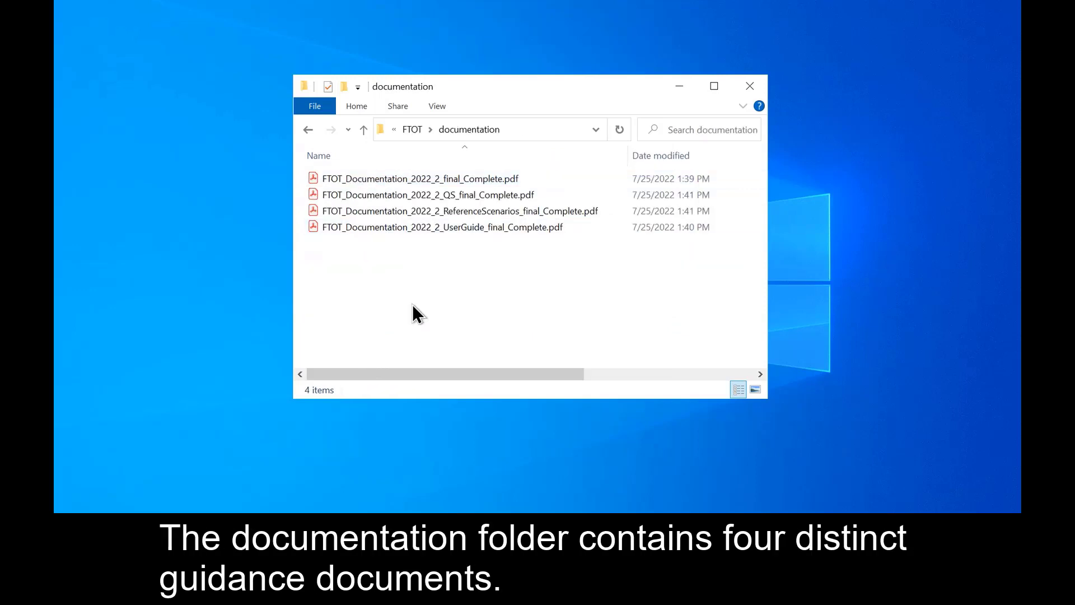
Step: Go through the quick start, reference scenarios, user guide and technical documentation PDFs in the documentation folder
click(435, 191)
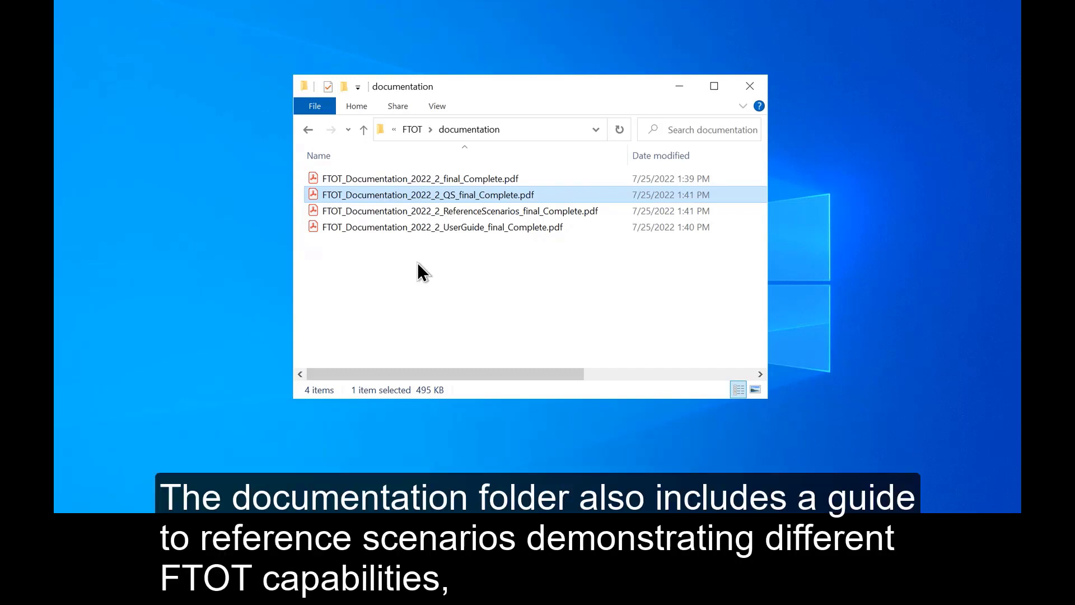
click(447, 217)
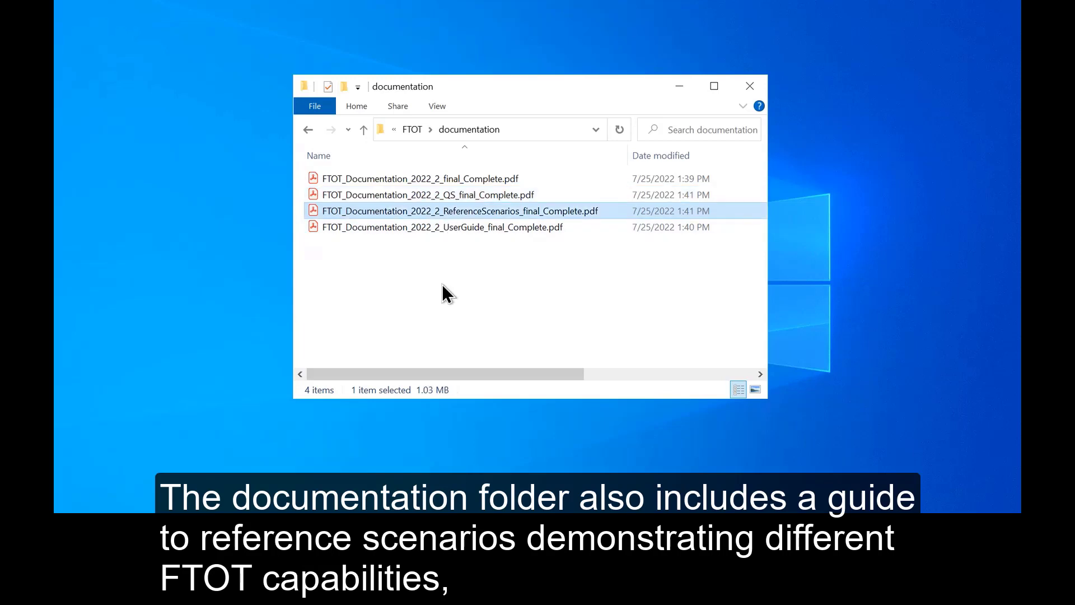
click(462, 228)
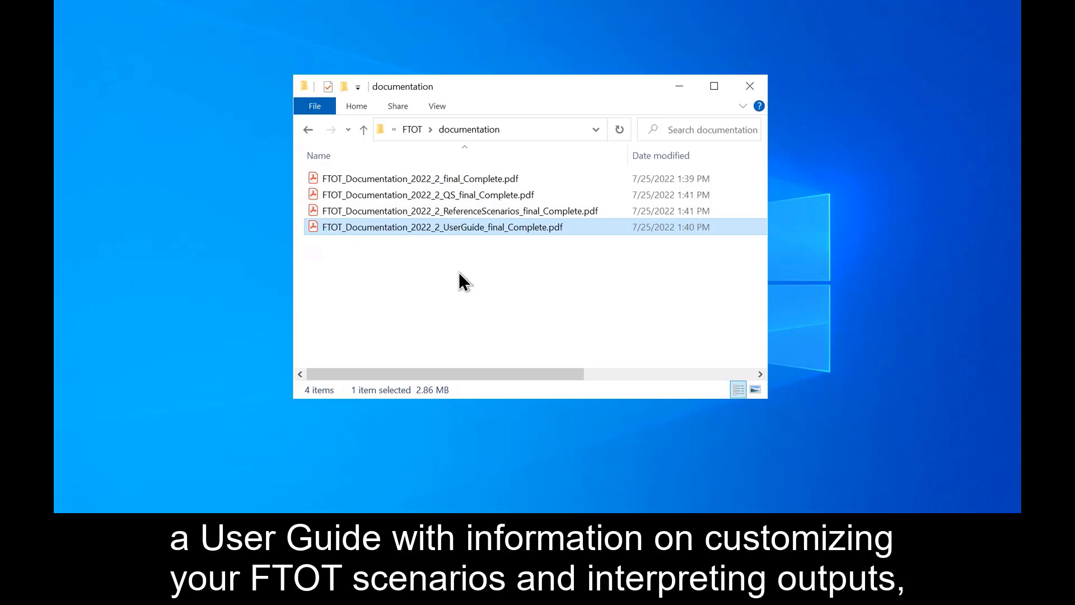
click(485, 180)
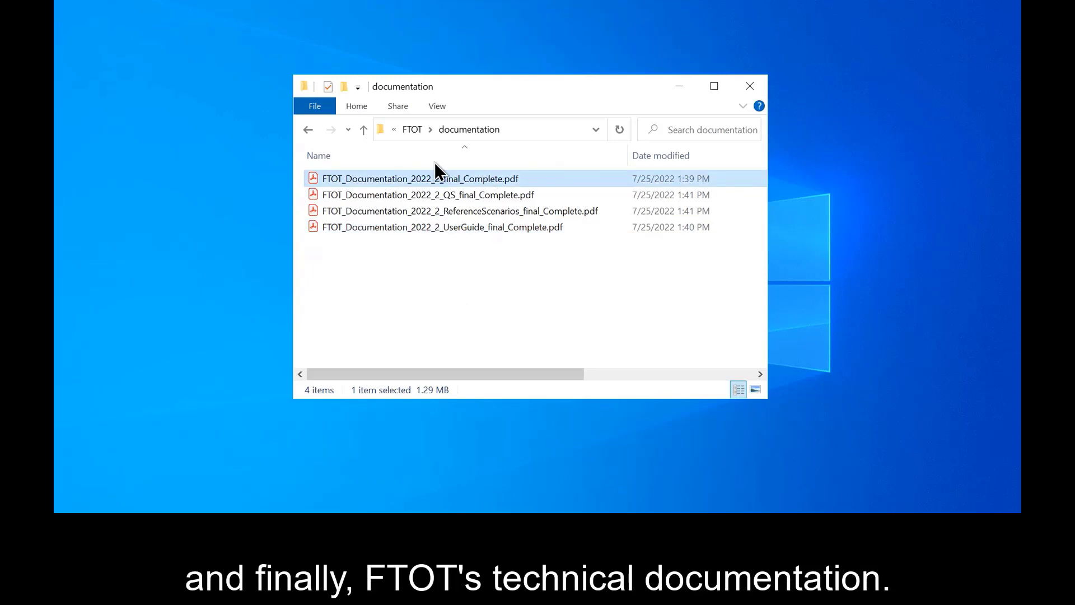
Step: Return to the FTOT directory and open the common_data subfolder inside the scenarios folder
click(412, 130)
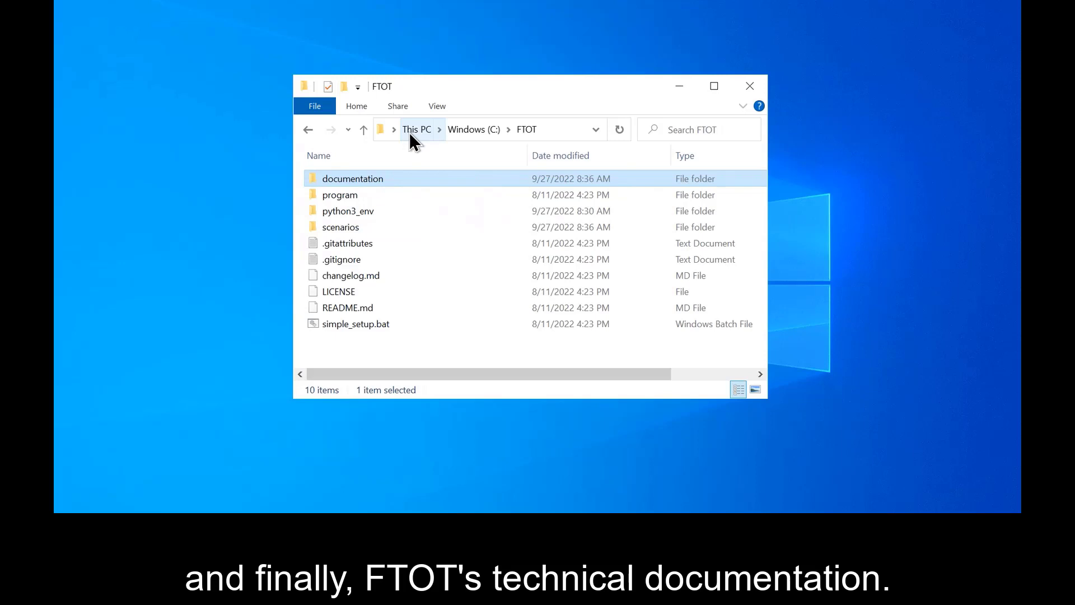
click(373, 227)
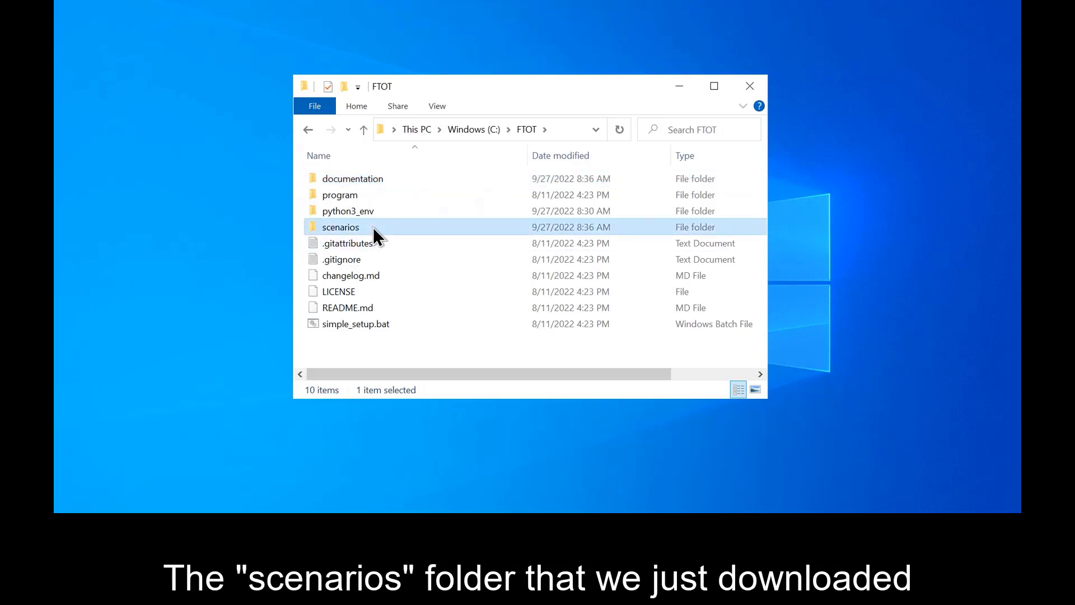
double_click(373, 227)
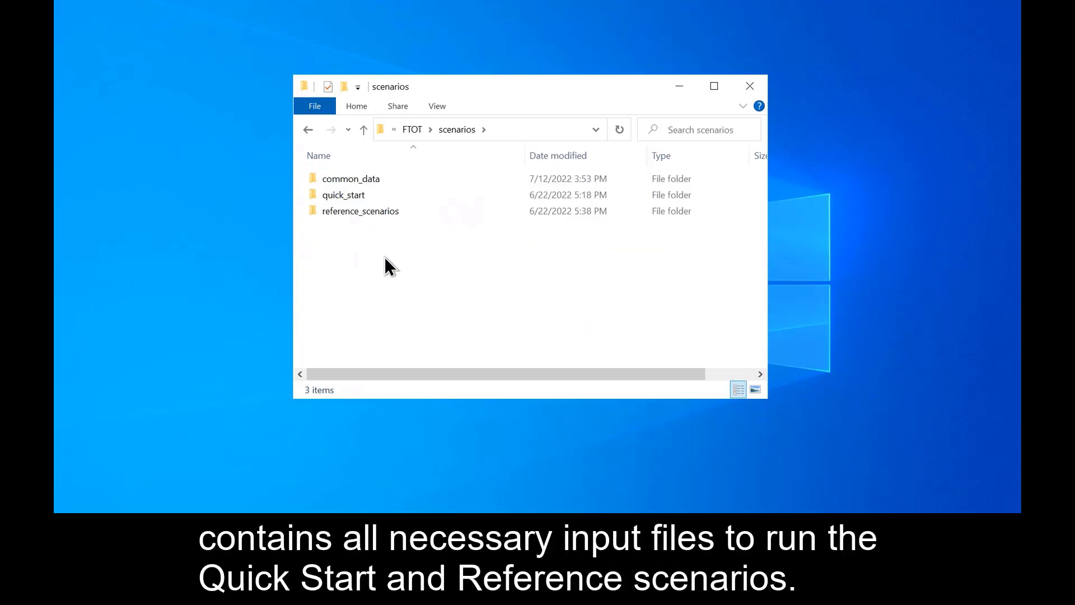
click(377, 217)
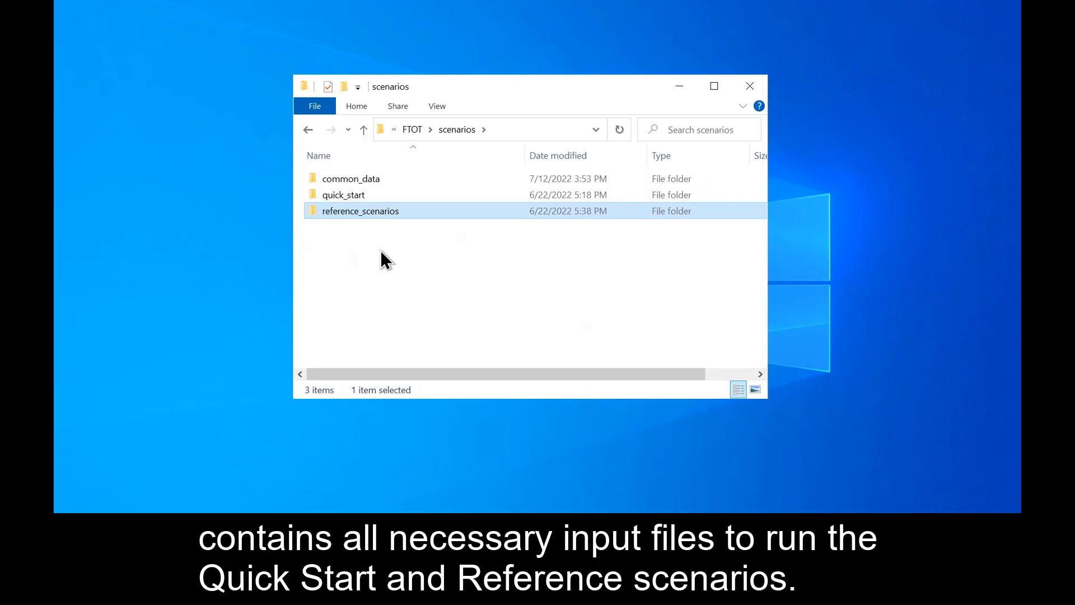
click(380, 178)
double_click(379, 178)
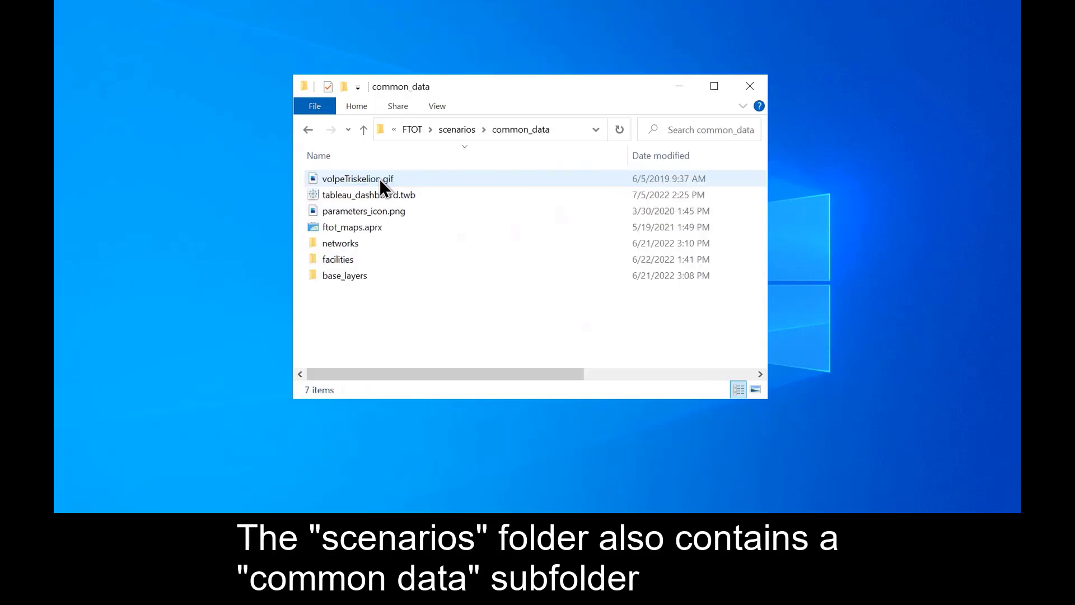